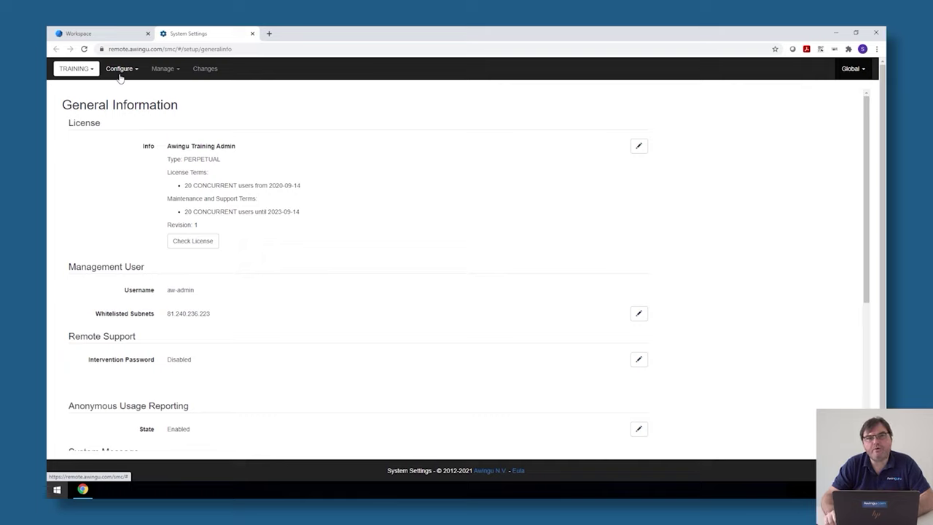
Enable recordings upload for application sessions in the User Connector settings, pasting the Recordings Upload URL with its embedded password, and apply it
click(120, 73)
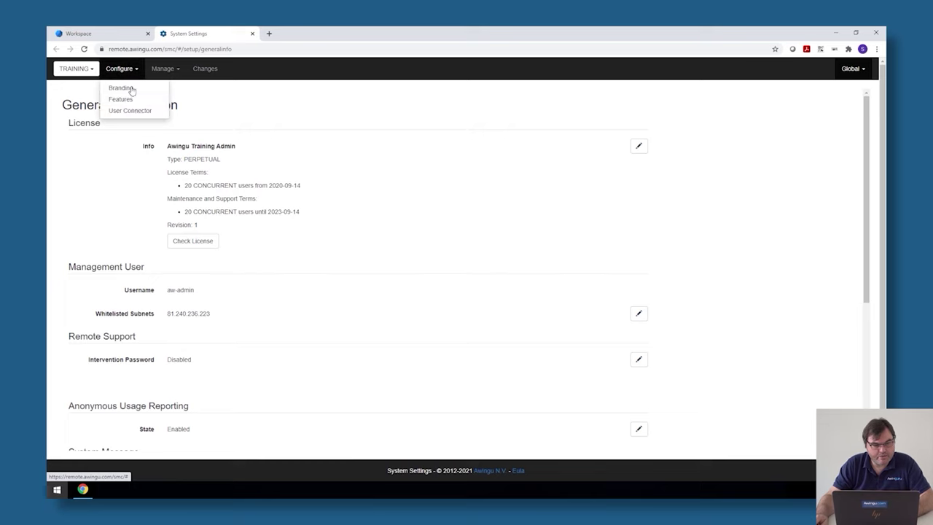
click(139, 113)
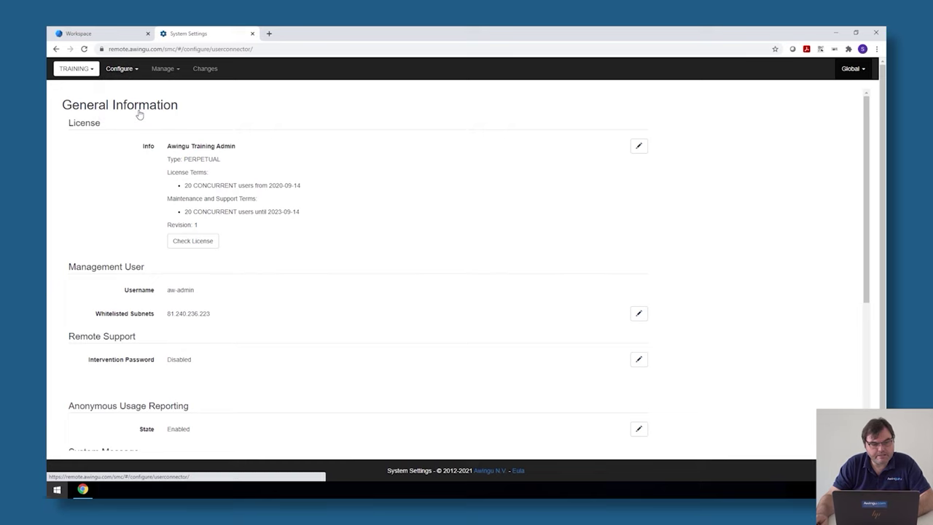
scroll(134, 178, down, 15)
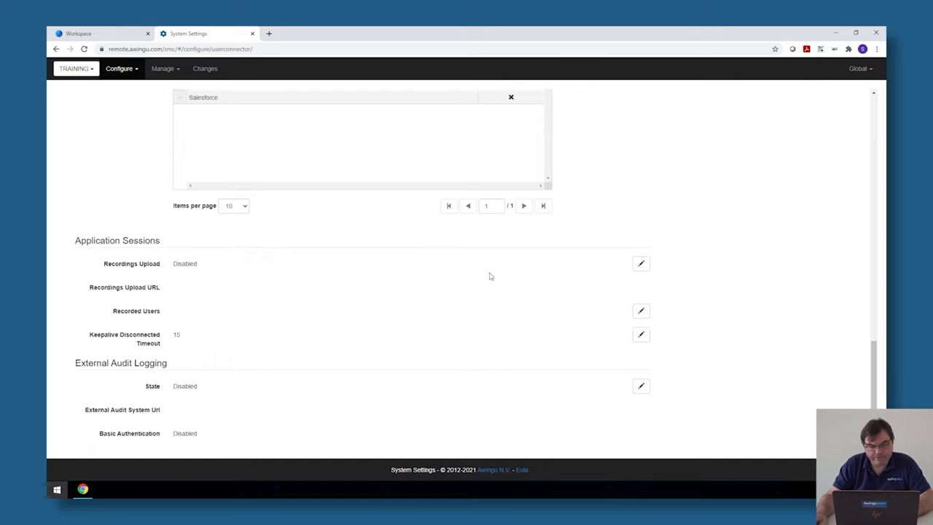
click(646, 265)
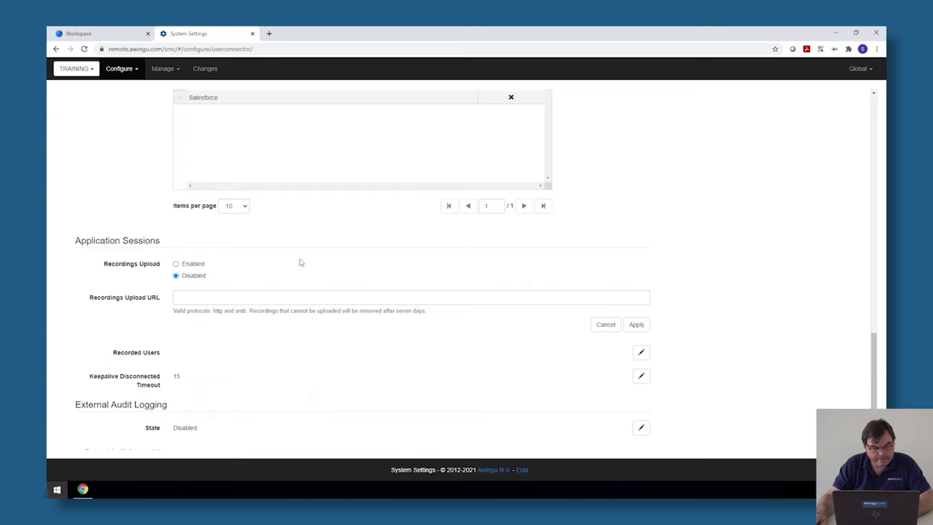
click(190, 264)
click(208, 298)
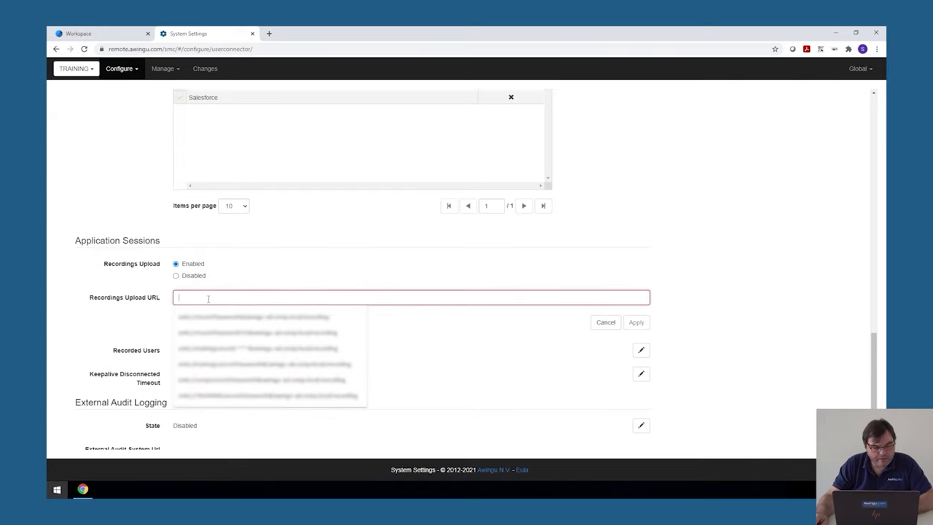
key(ctrl+v)
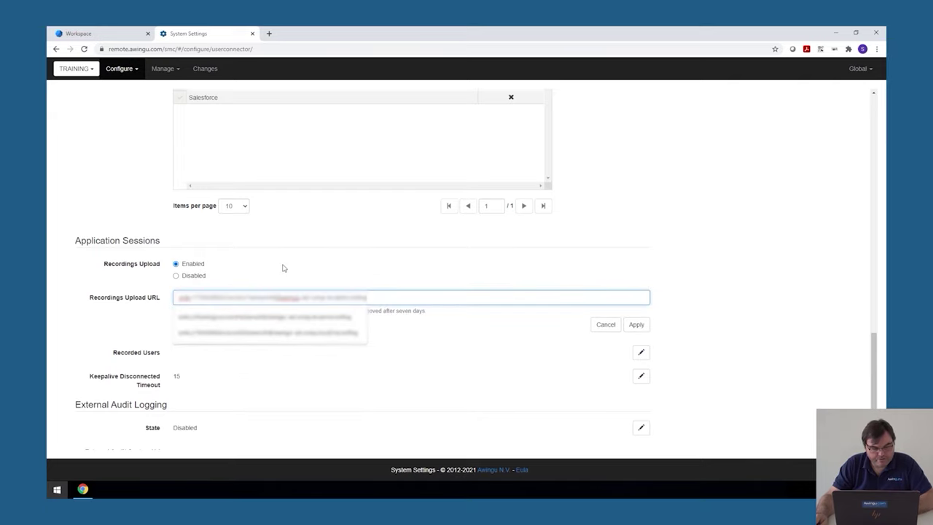
click(284, 268)
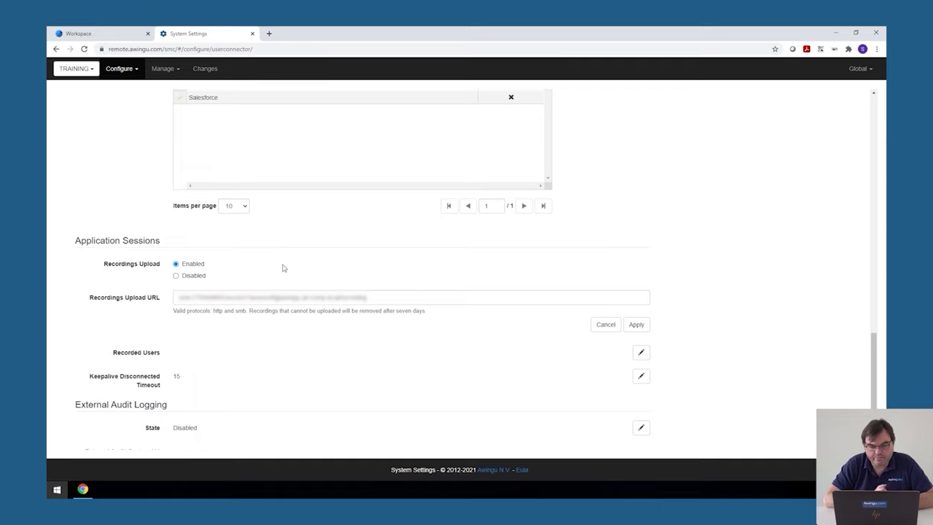
click(632, 324)
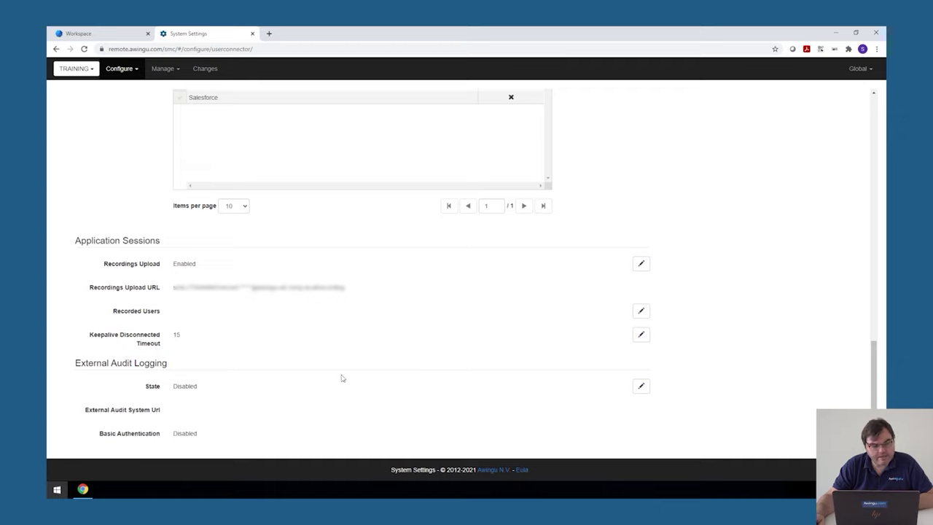
drag(113, 314, 164, 315)
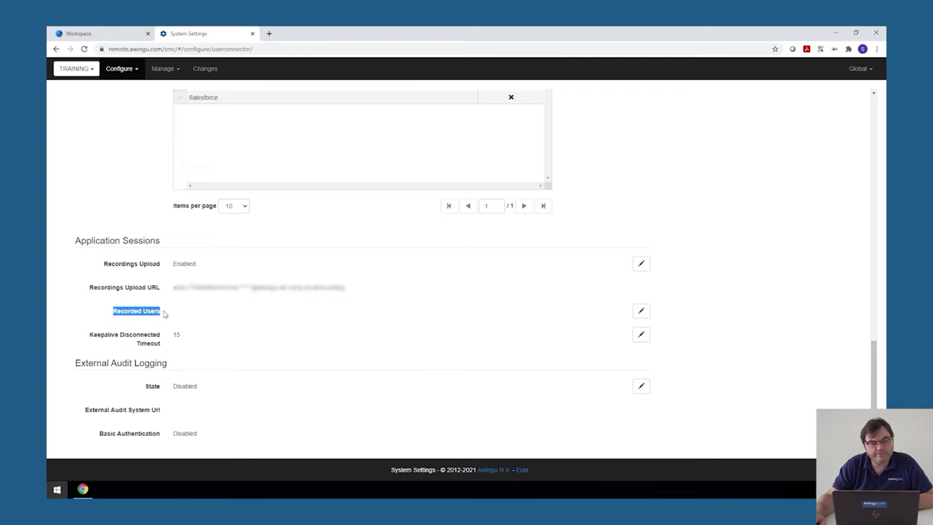
Add the label "record:" to the Full Desktop application in its advanced settings and apply it
click(164, 71)
click(167, 88)
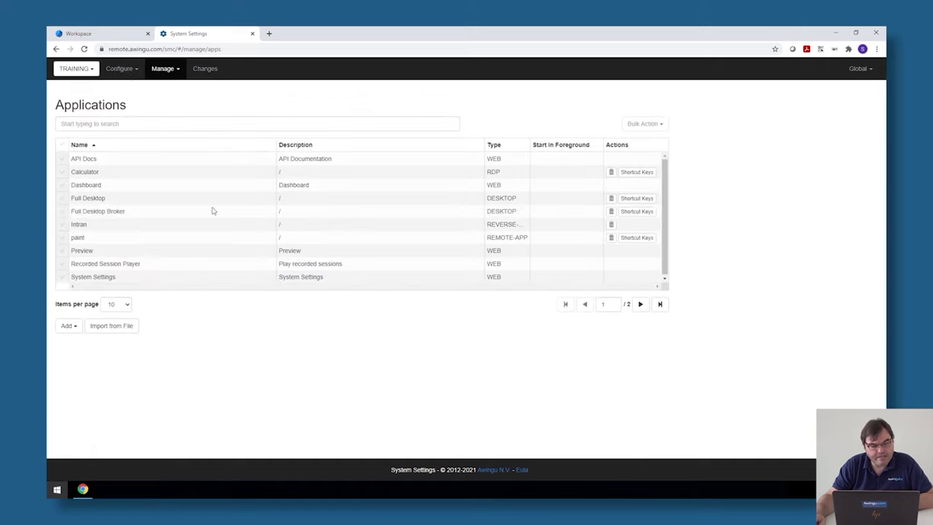
click(155, 204)
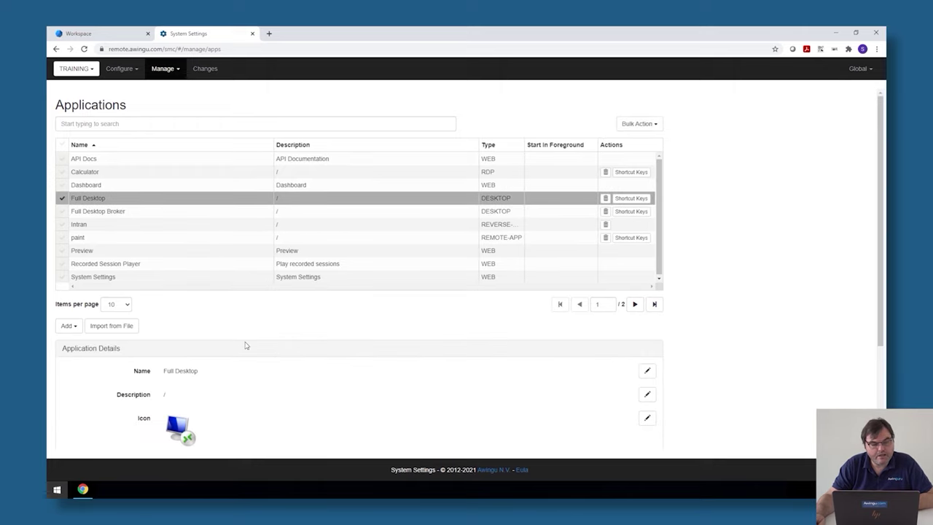
scroll(245, 345, down, 3)
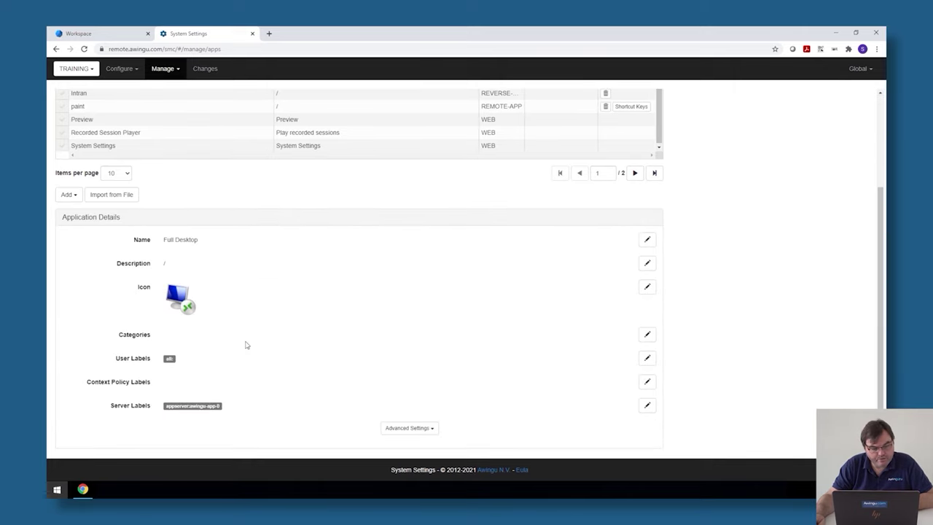
click(409, 422)
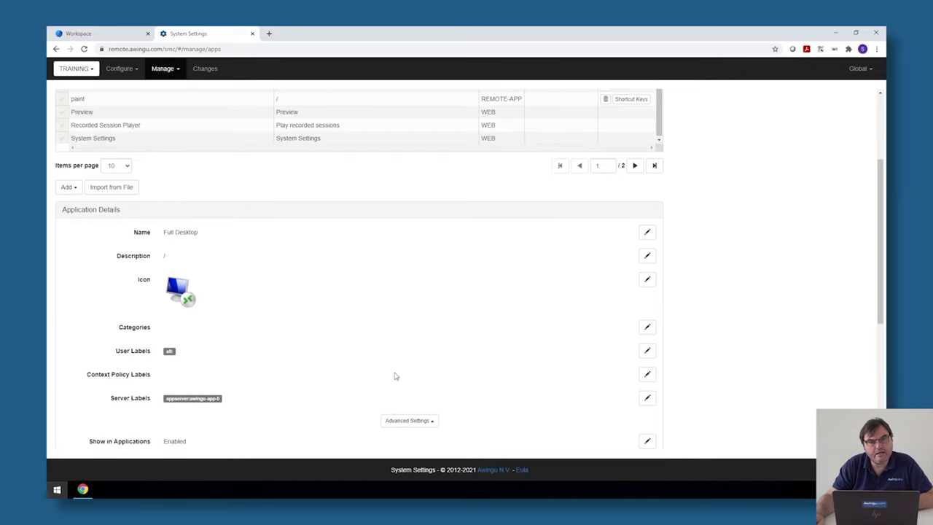
scroll(395, 376, down, 2)
click(647, 377)
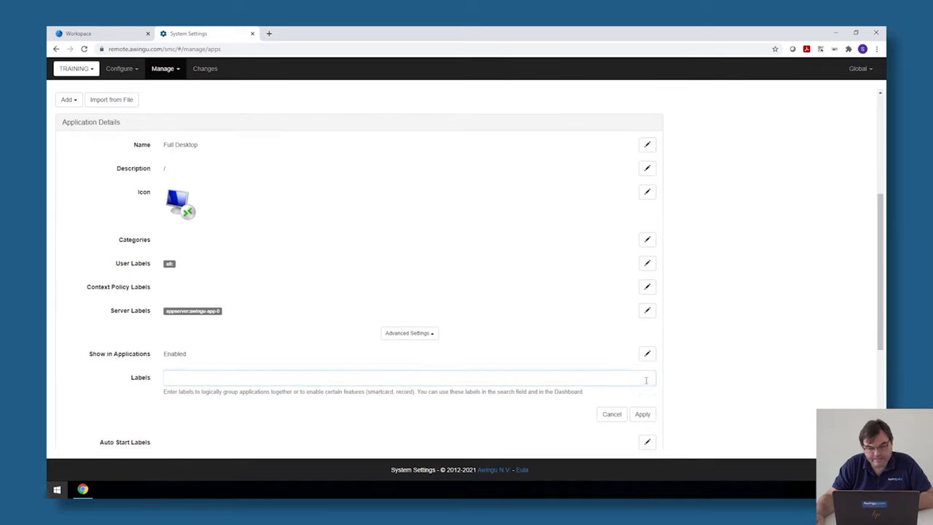
text(rec)
click(316, 399)
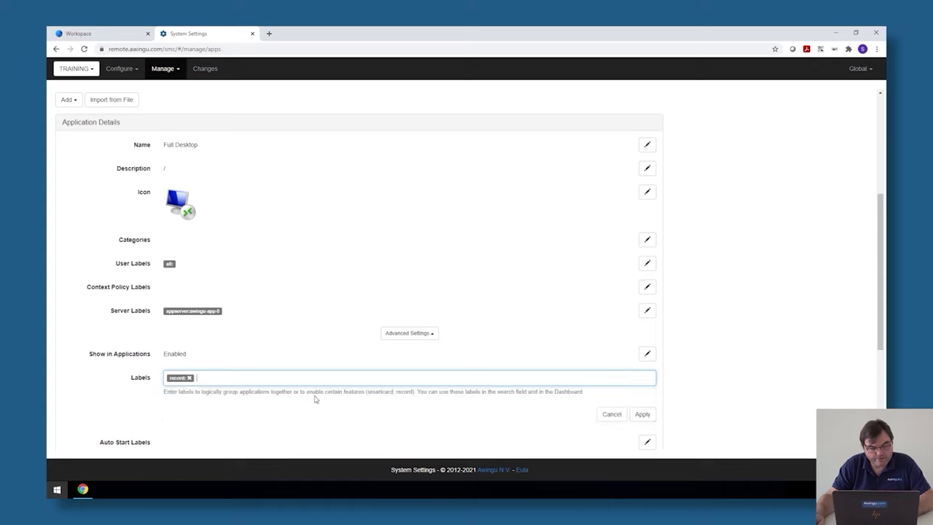
click(643, 414)
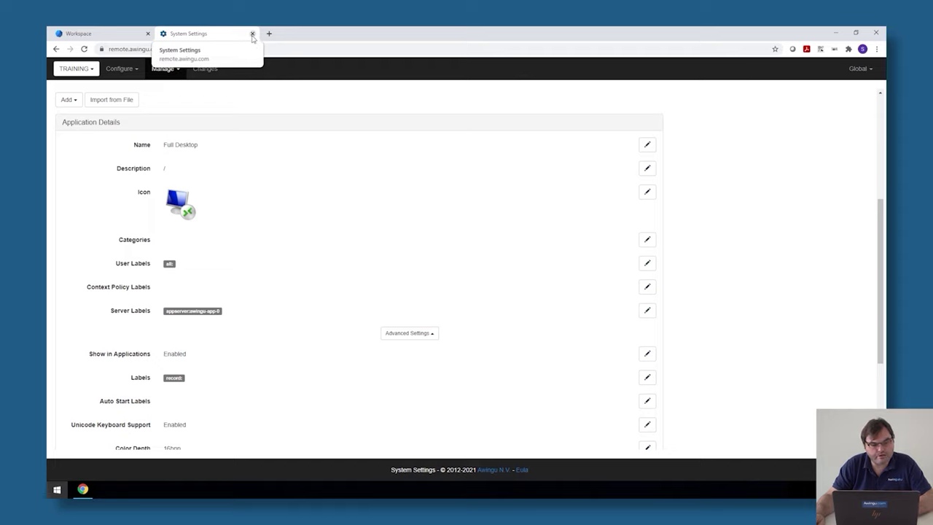
Close System Settings, then log out of the workspace and log back in with the saved credentials
click(252, 34)
click(106, 472)
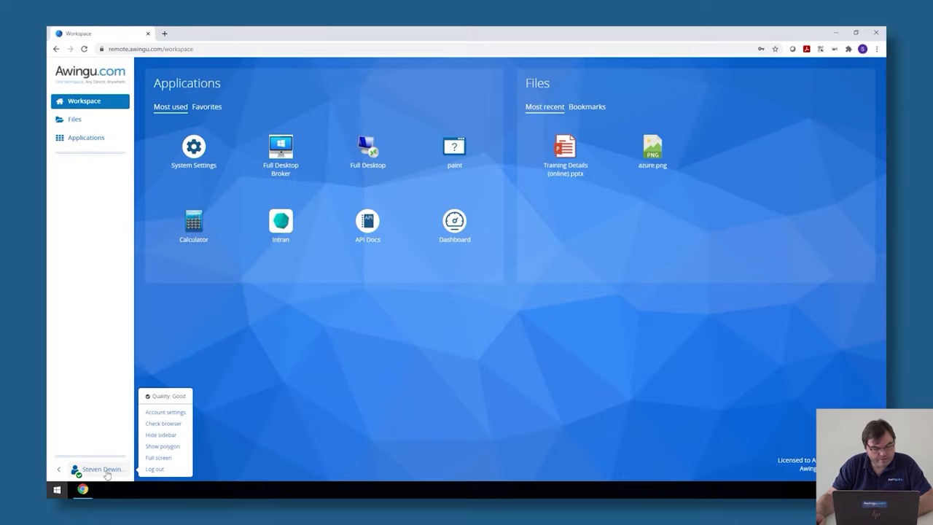
click(156, 469)
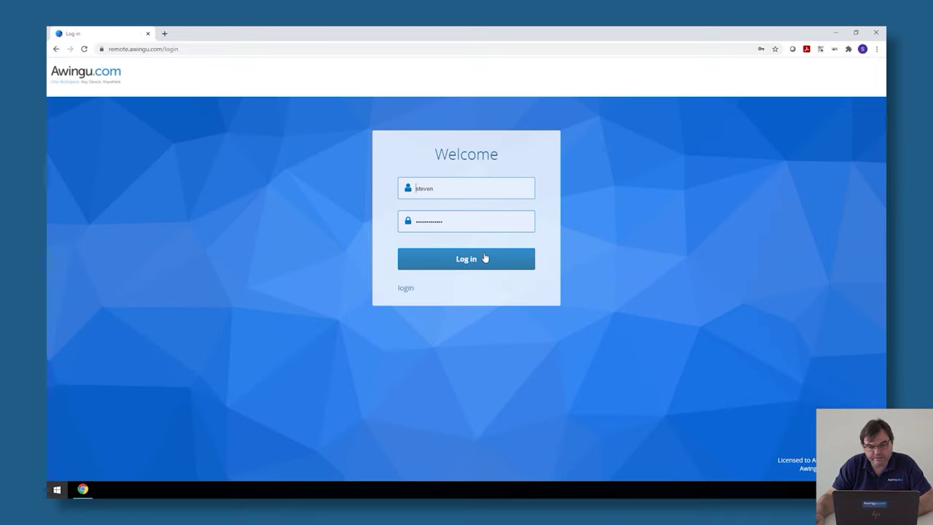
click(485, 258)
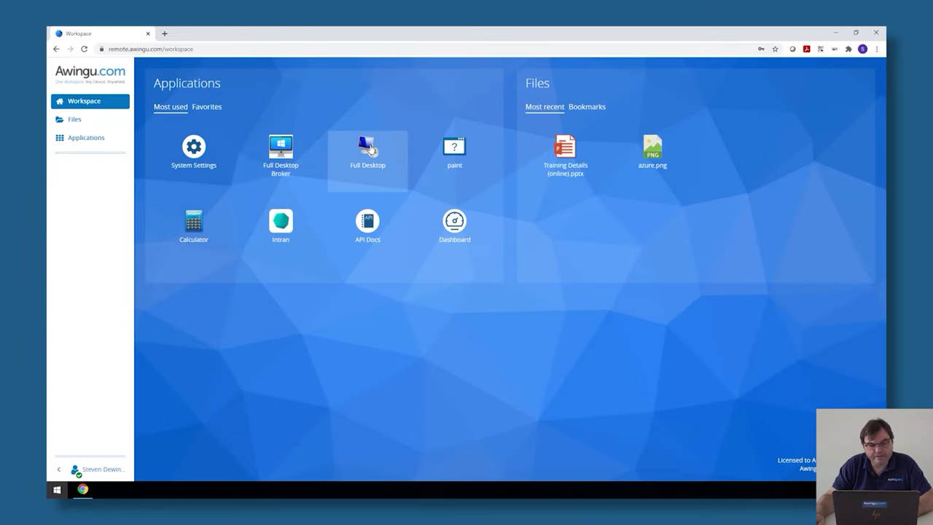
Launch Full Desktop with session recording accepted, and write "hi there" in Notepad inside the remote session
click(370, 148)
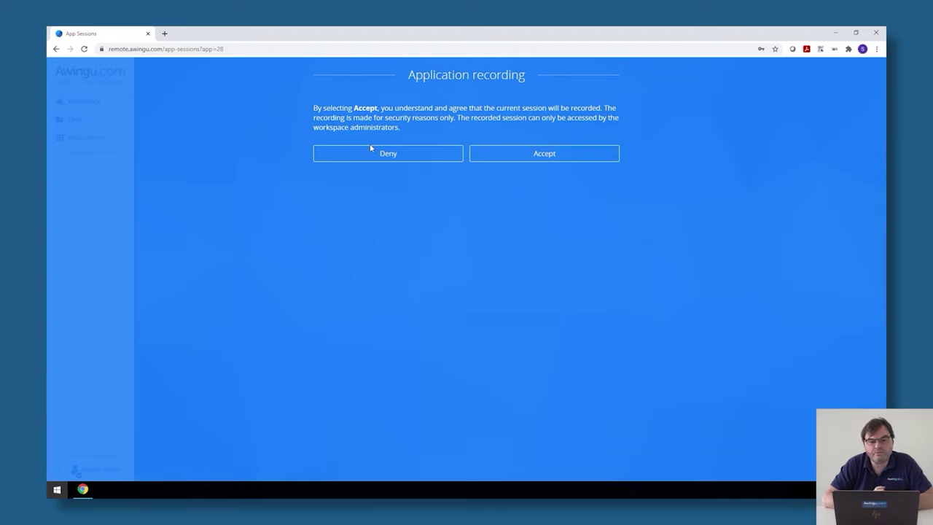
click(557, 155)
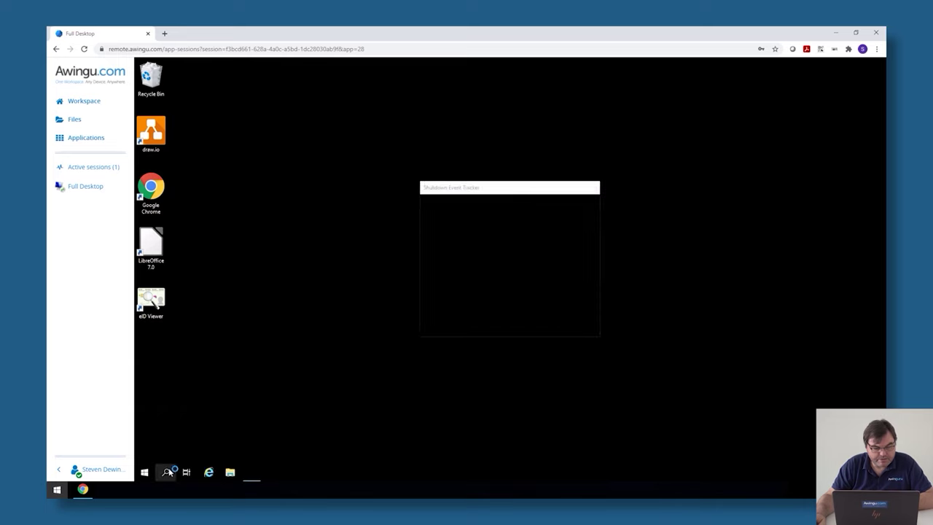
click(167, 472)
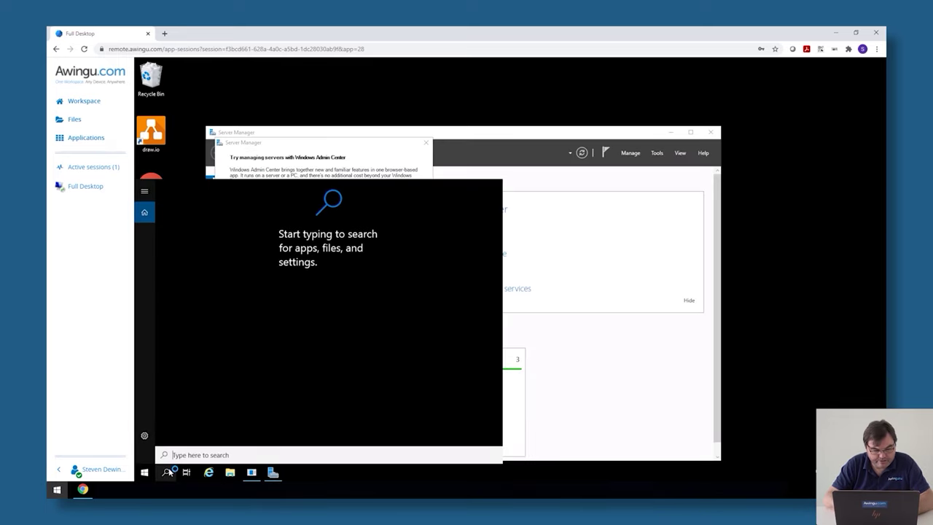
text(notepad)
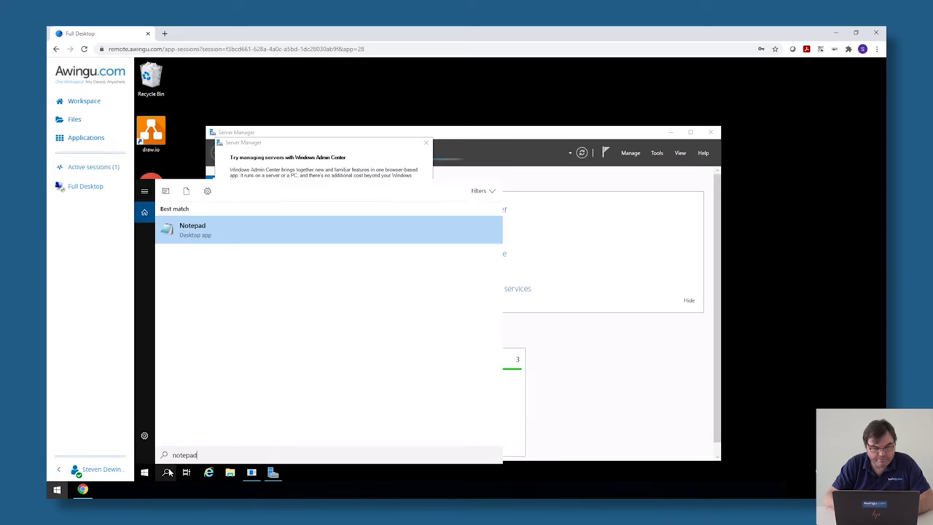
key(Return)
text(hi there)
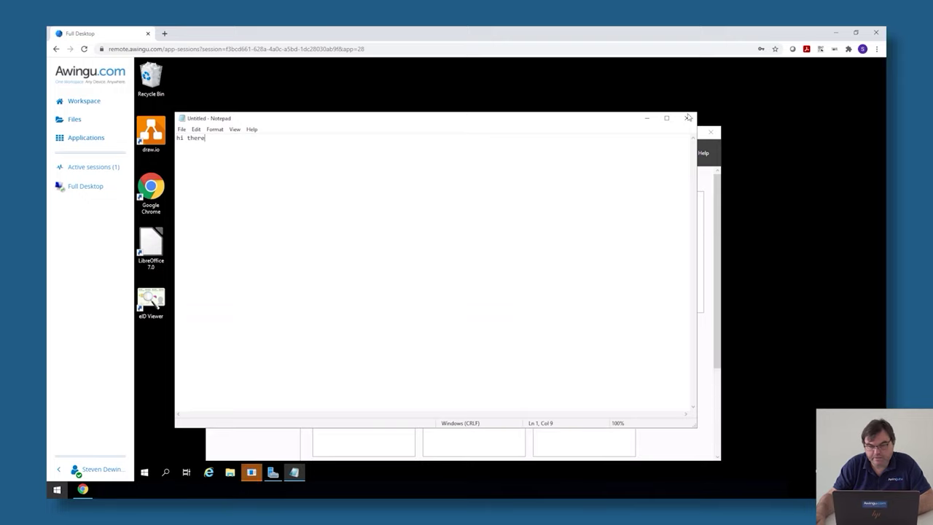
Close Notepad without saving and dismiss the Server Manager and Shutdown Event Tracker windows on the remote desktop
click(688, 118)
click(536, 265)
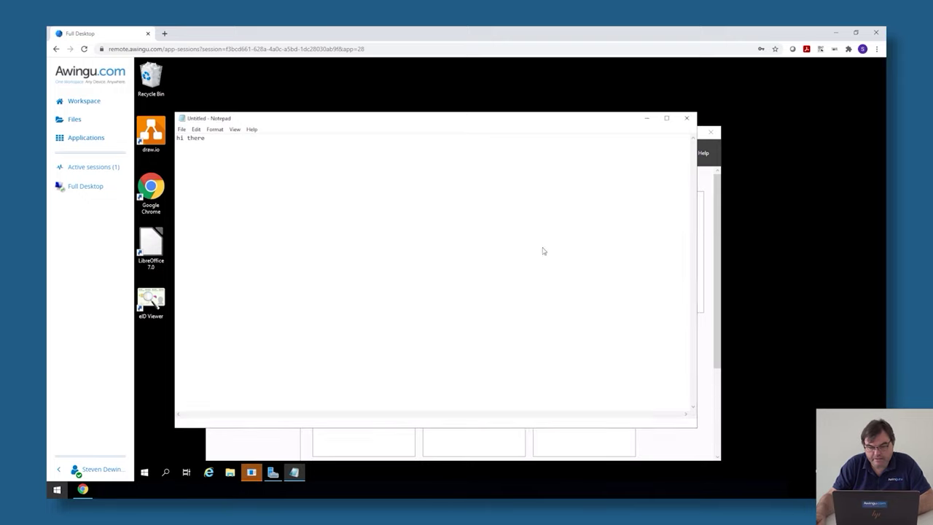
click(427, 143)
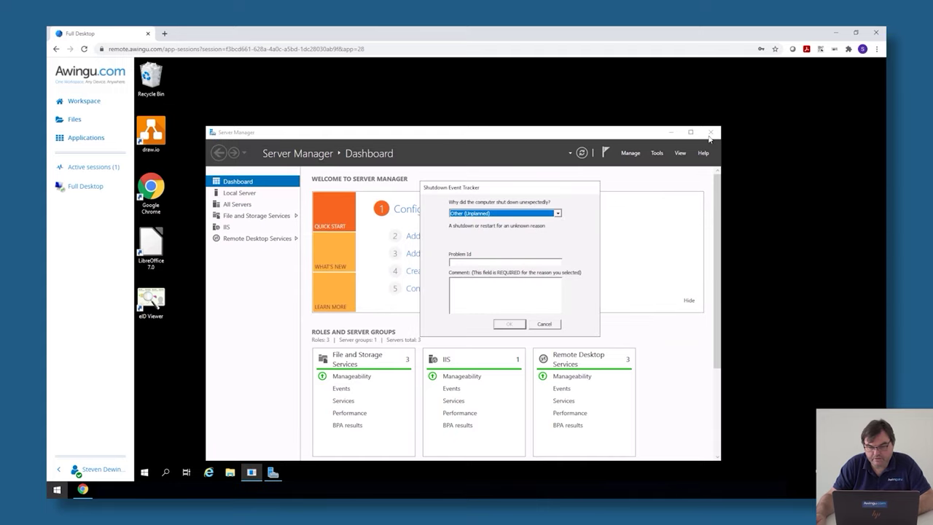
key(Escape)
click(711, 131)
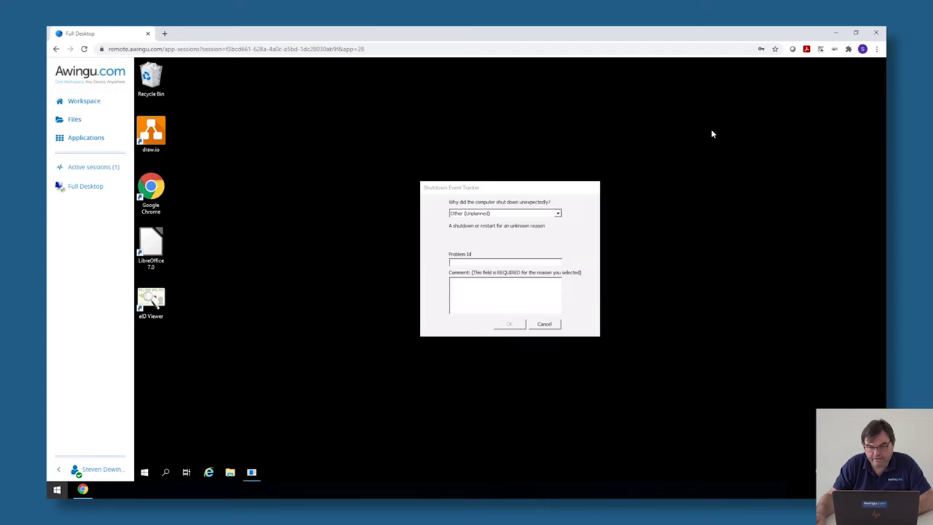
click(550, 324)
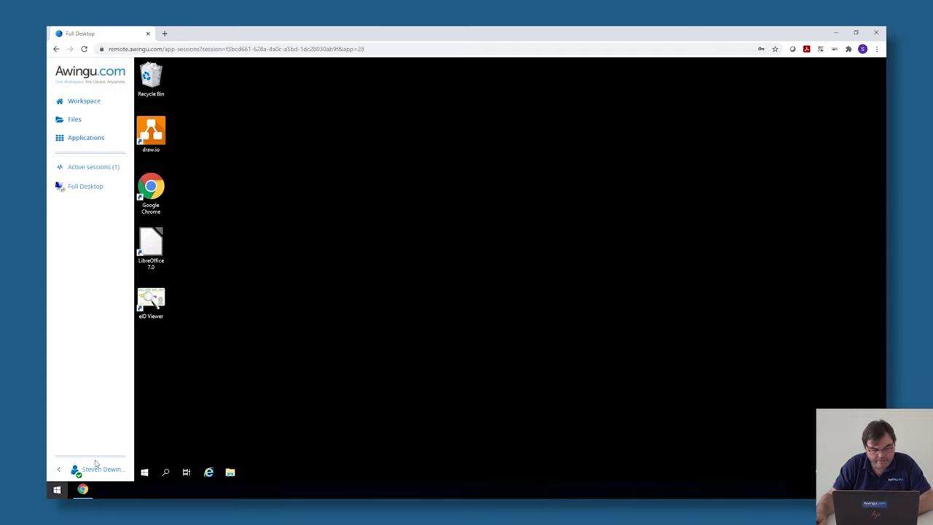
Sign out of the Windows account on the remote desktop to end the recorded session
click(144, 472)
click(144, 369)
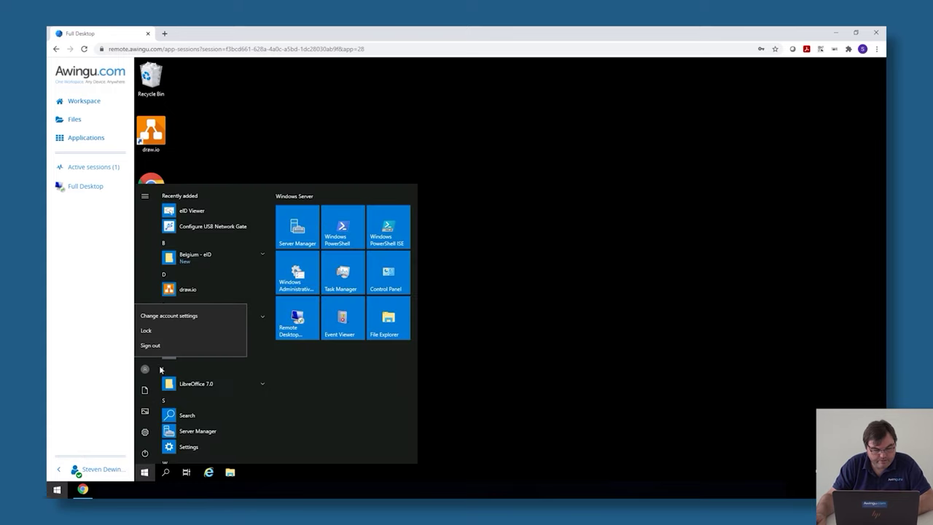
click(162, 344)
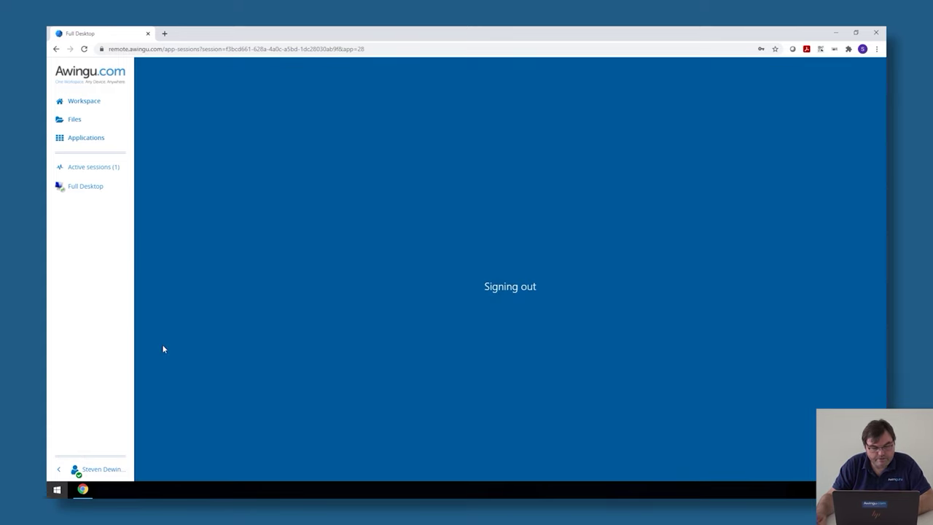
Download the session recording file from the Recording folder in the workspace's files
click(94, 129)
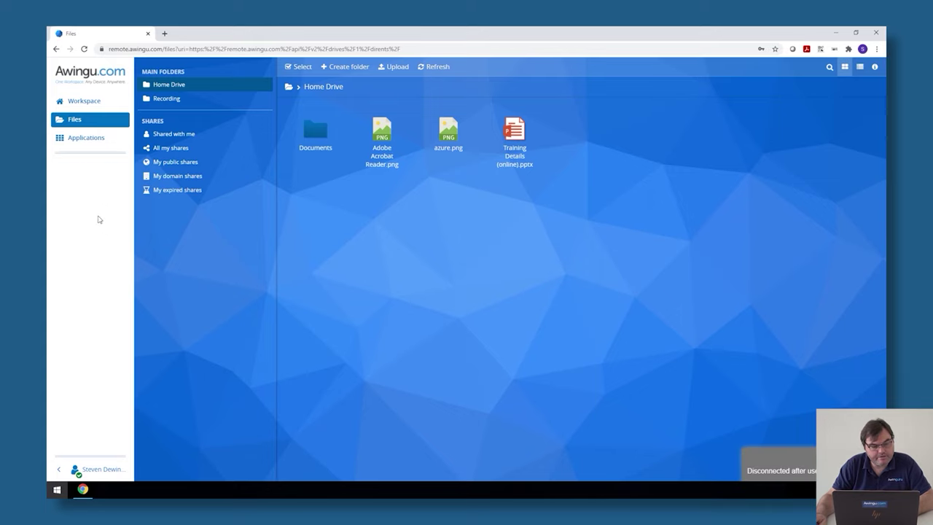
click(187, 104)
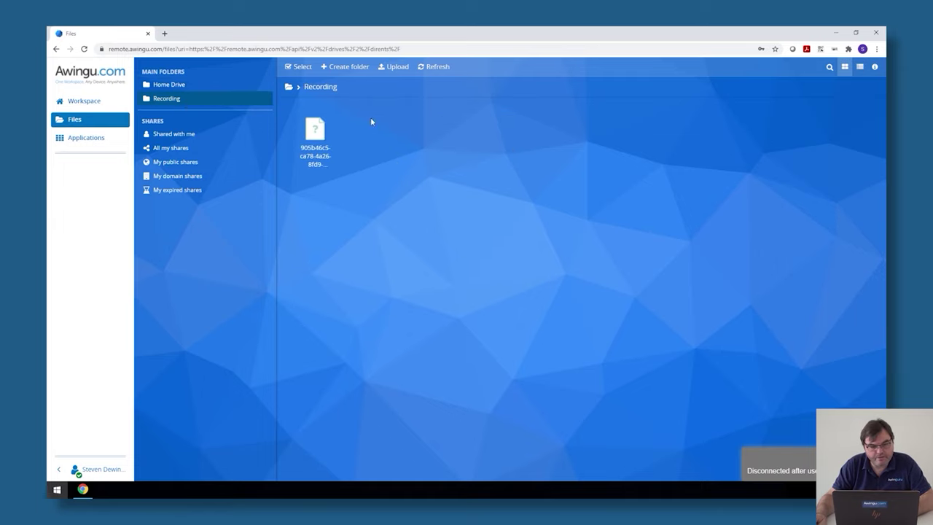
click(333, 119)
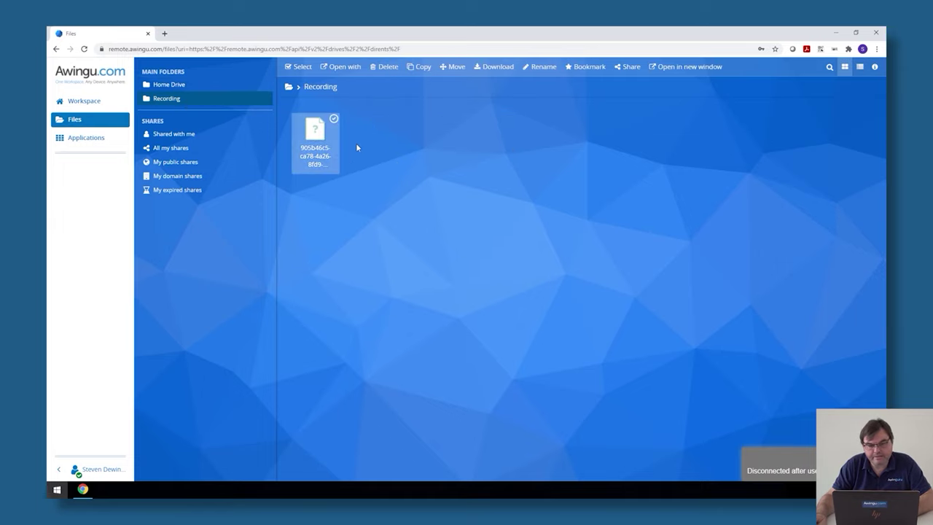
click(498, 68)
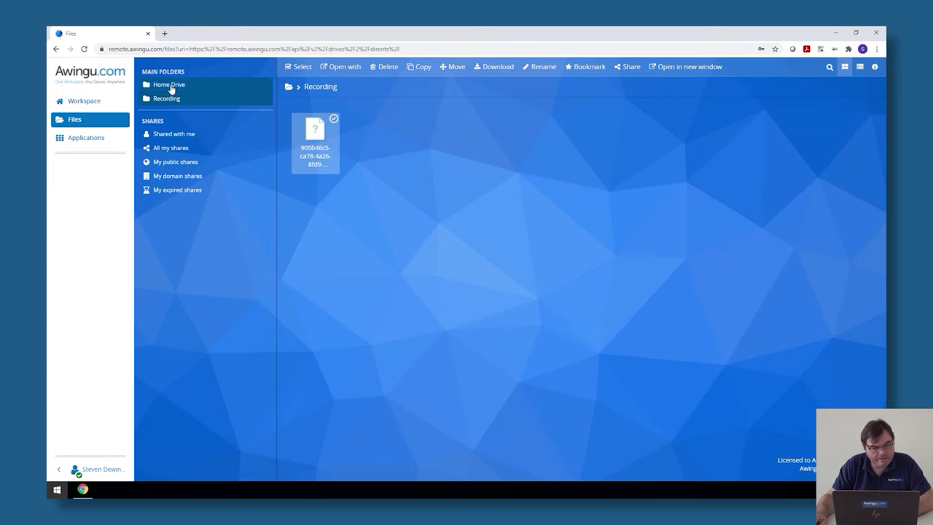
Open the Recorded Session Player application and load the downloaded RDPV recording from the Downloads folder
click(97, 102)
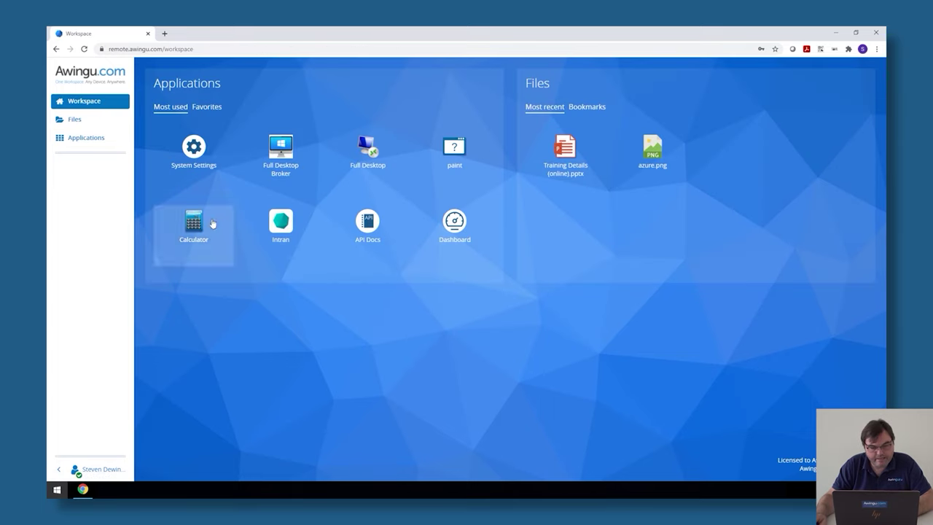
click(77, 140)
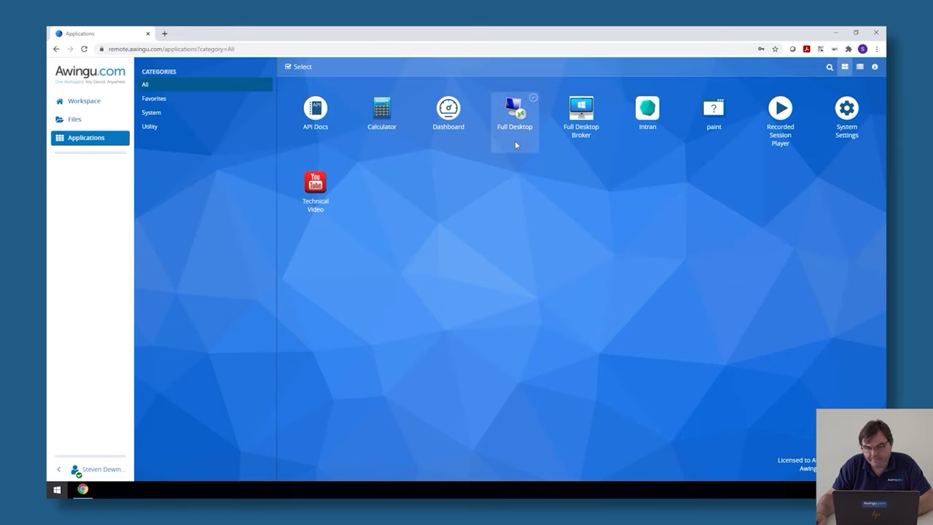
click(775, 115)
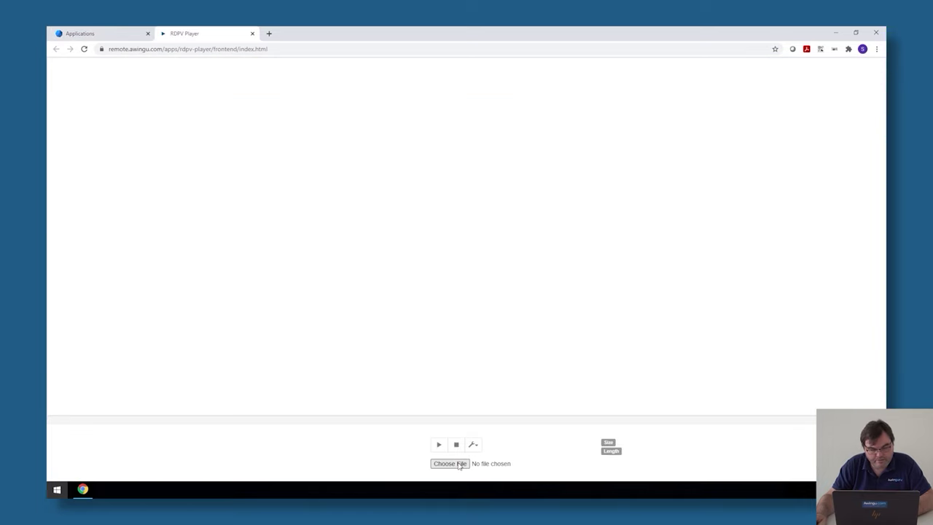
click(458, 462)
click(199, 105)
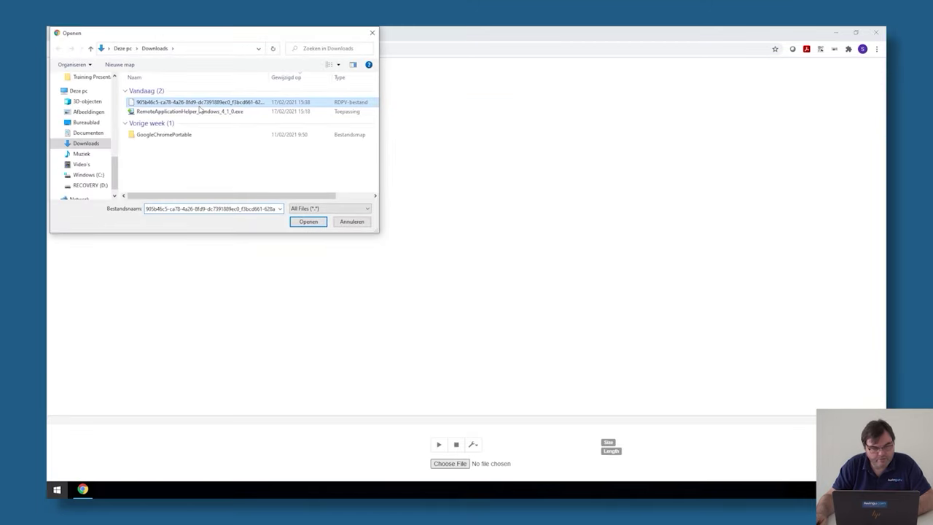
click(307, 221)
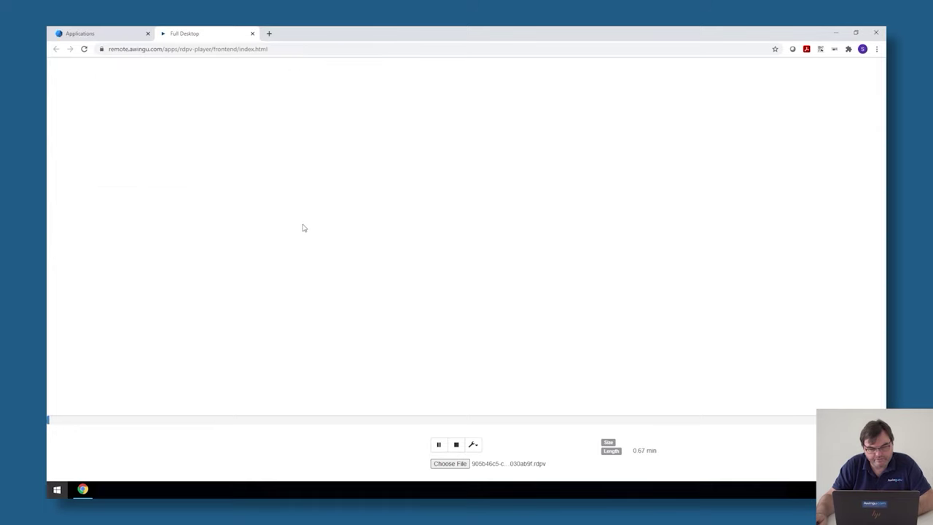